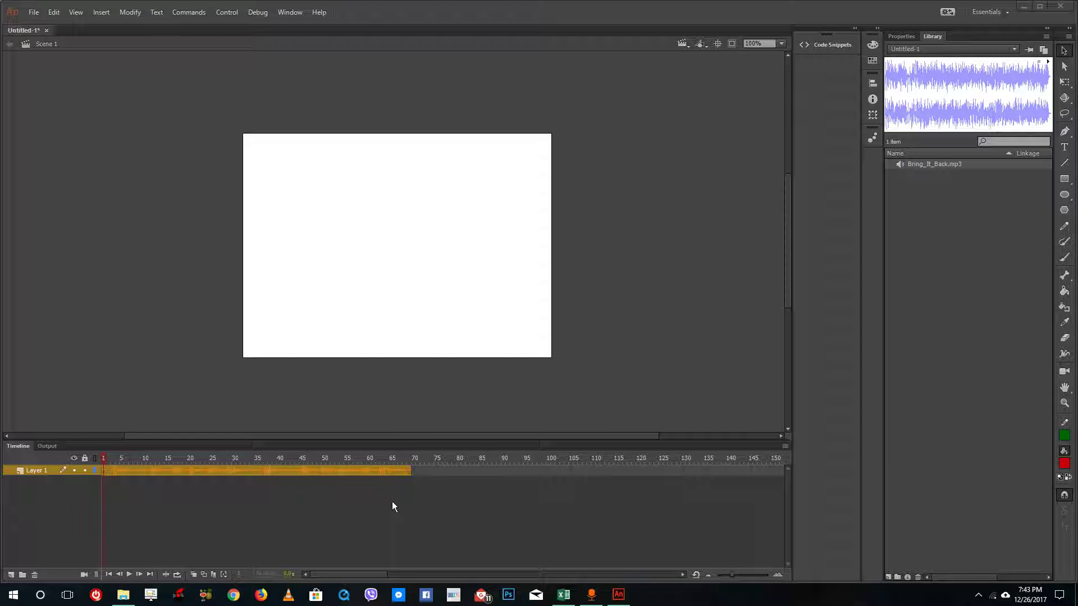
# Open Sound Properties for Bring_It_Back.mp3 from its Library context menu.
pyautogui.rightClick(923, 164)
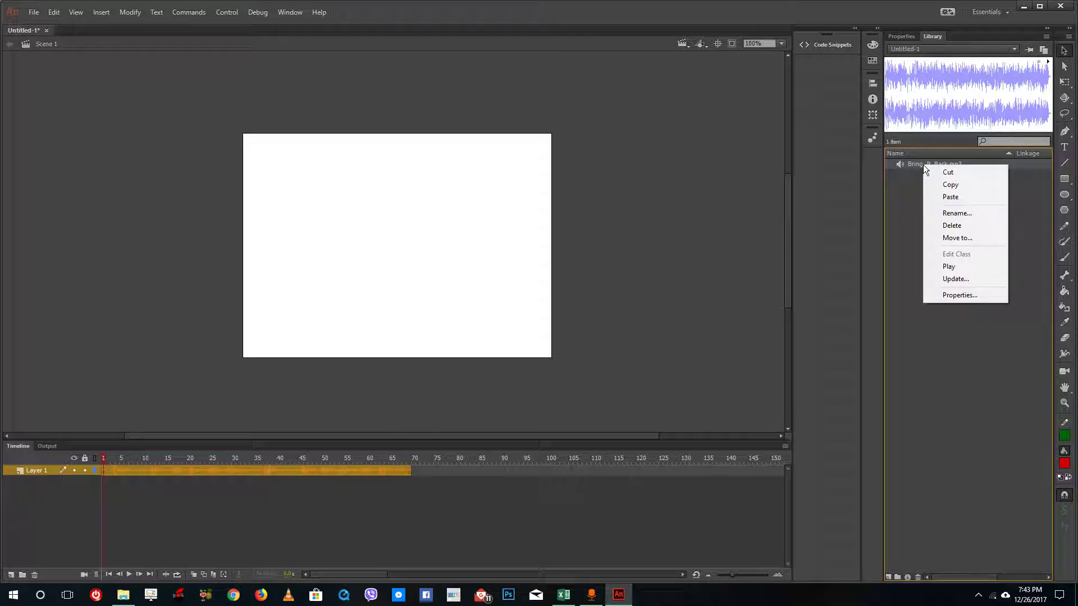
pyautogui.click(901, 204)
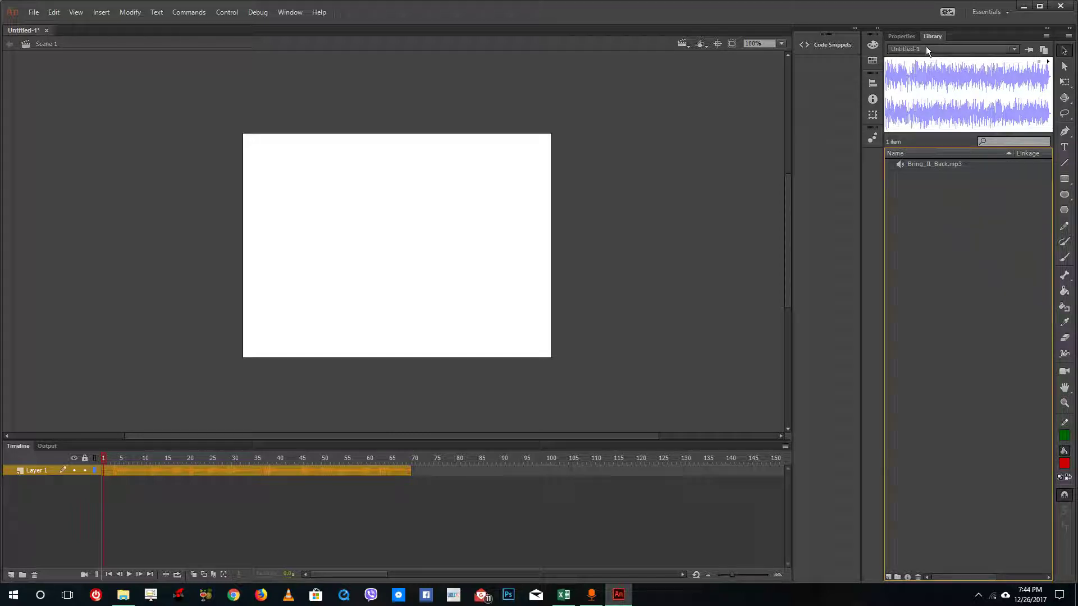
pyautogui.rightClick(918, 166)
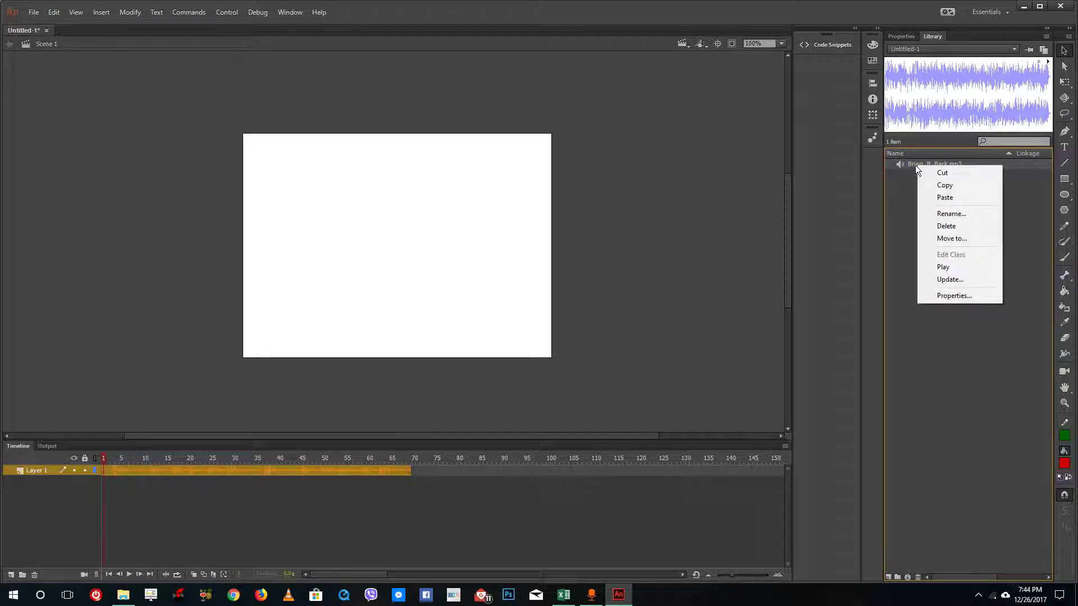
pyautogui.click(946, 296)
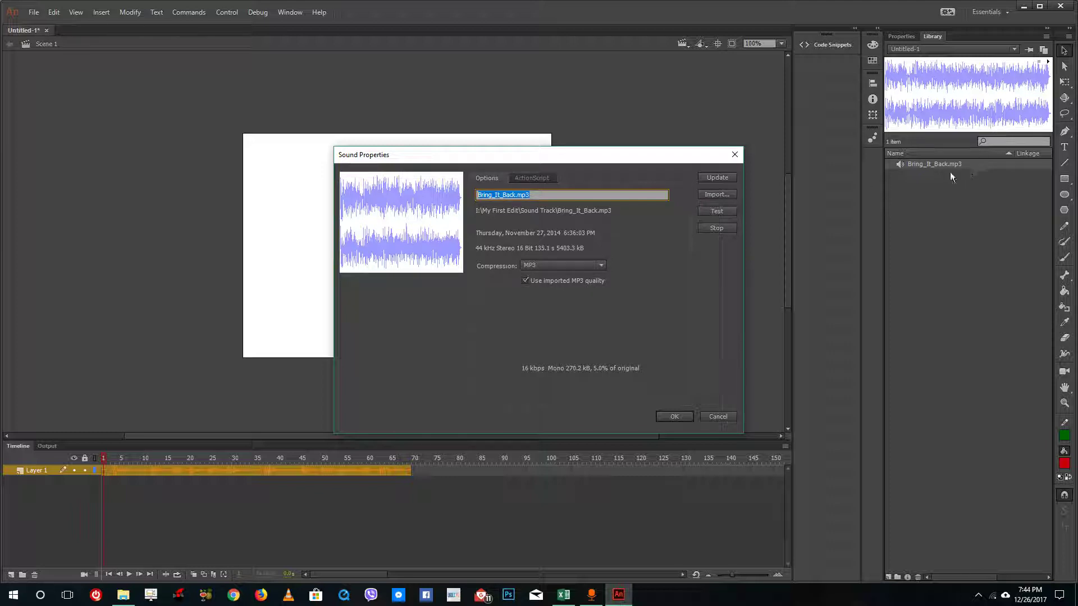
# Set compression to Default, using the MP3 16 kbps Mono publish setting.
pyautogui.click(568, 265)
pyautogui.click(620, 254)
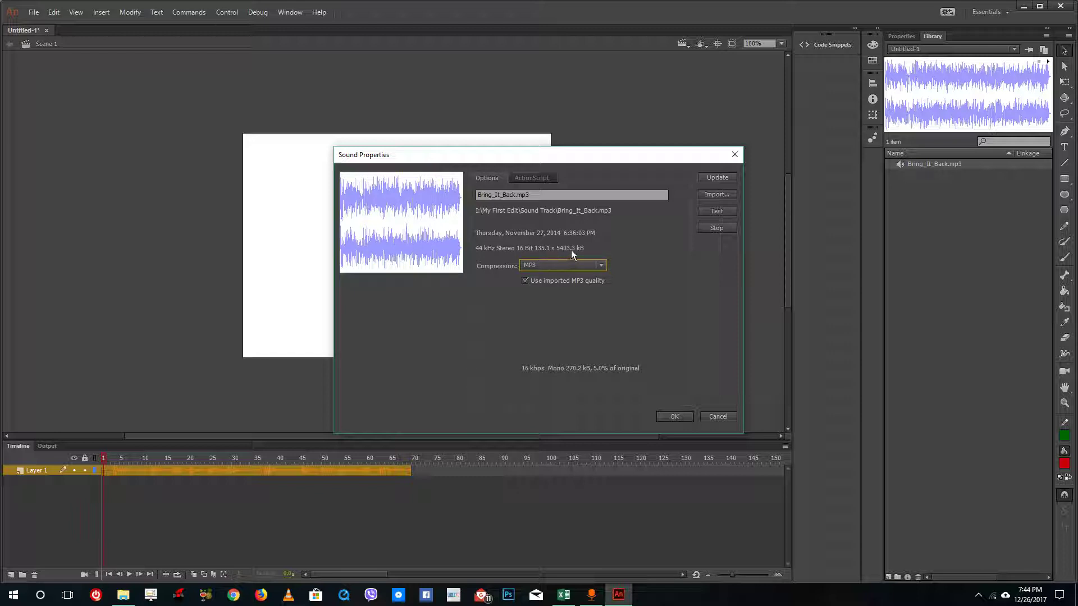
pyautogui.click(586, 262)
pyautogui.click(572, 277)
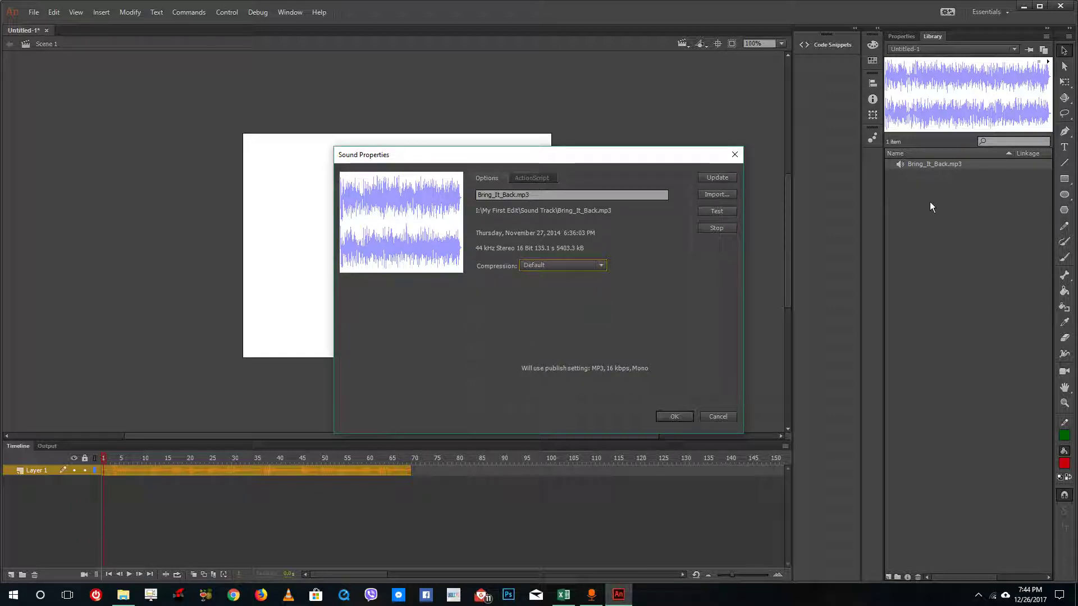
pyautogui.click(554, 263)
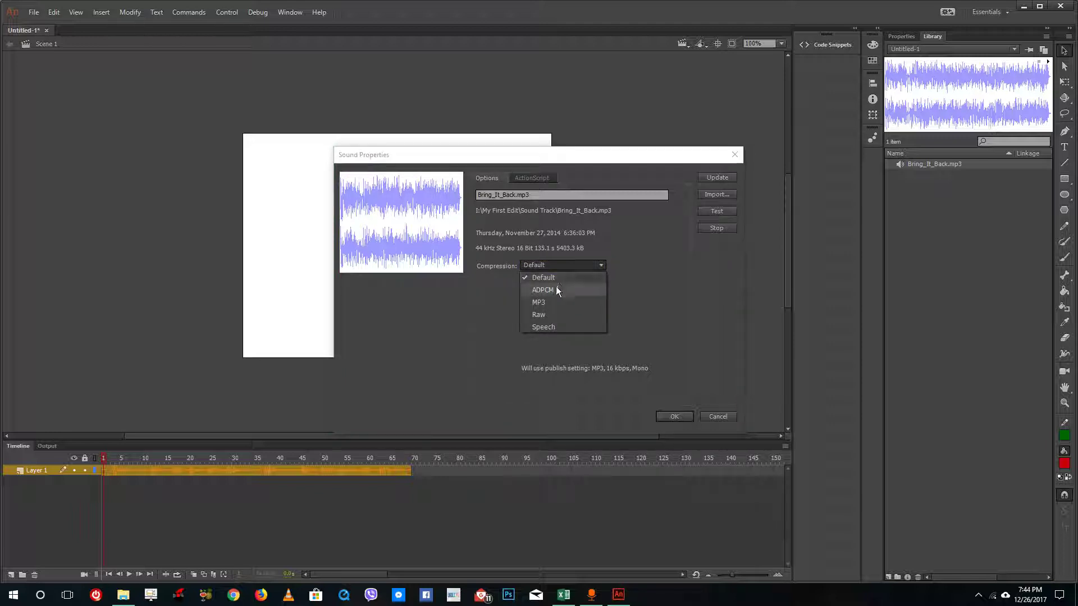
# Use ADPCM compression at 22kHz with 3-bit depth, about 20.7% of the original size.
pyautogui.click(555, 287)
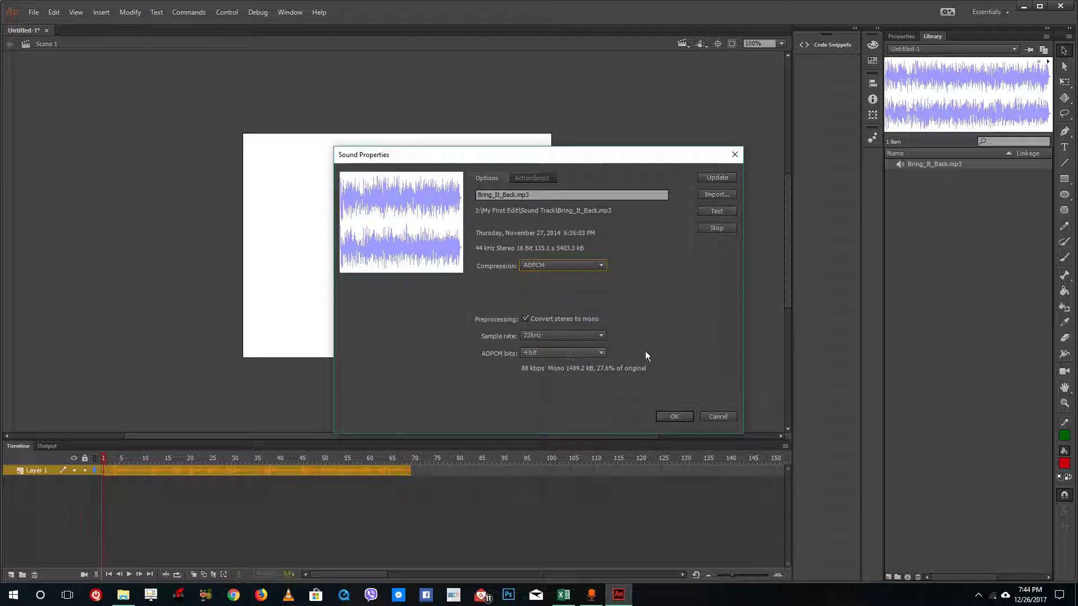
pyautogui.click(535, 266)
pyautogui.click(539, 291)
pyautogui.click(570, 335)
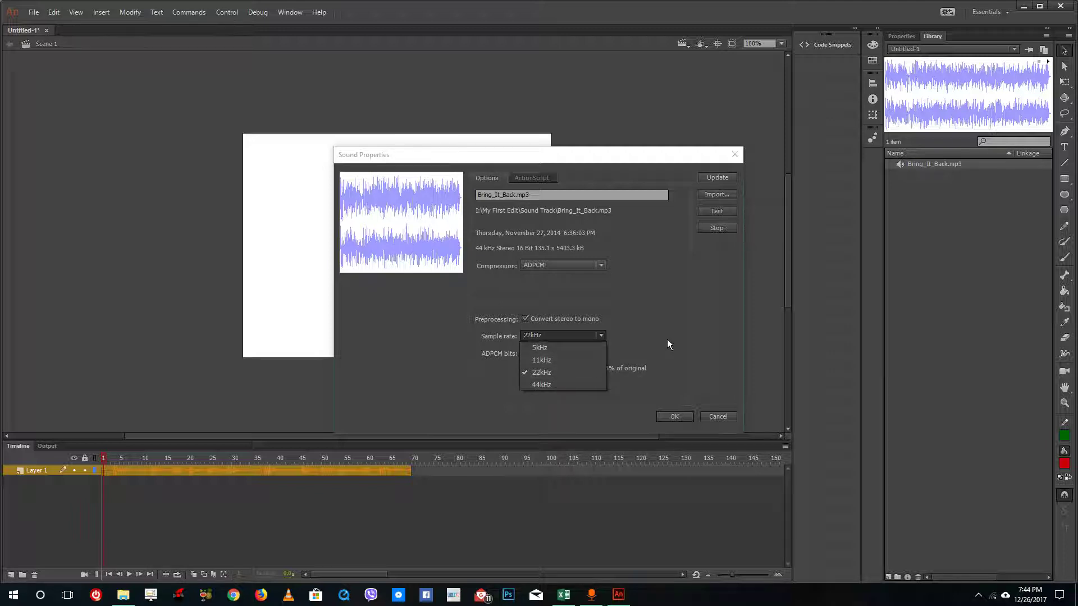
pyautogui.click(667, 339)
pyautogui.click(568, 354)
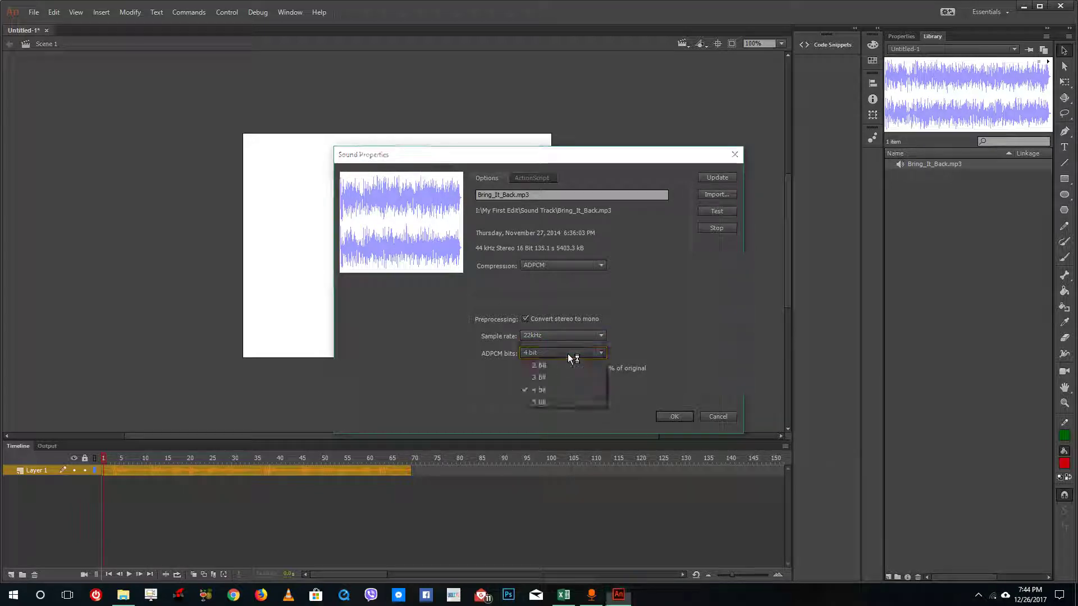
pyautogui.click(560, 366)
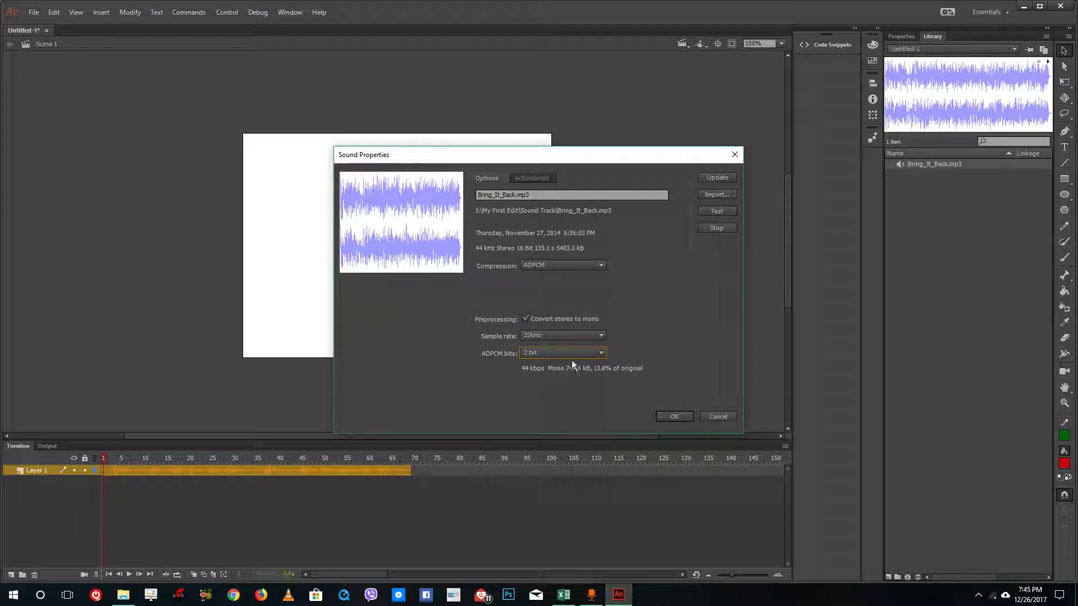
pyautogui.click(560, 353)
pyautogui.click(553, 370)
# Switch compression back to MP3 at 64 kbps, without the imported MP3 quality.
pyautogui.click(566, 264)
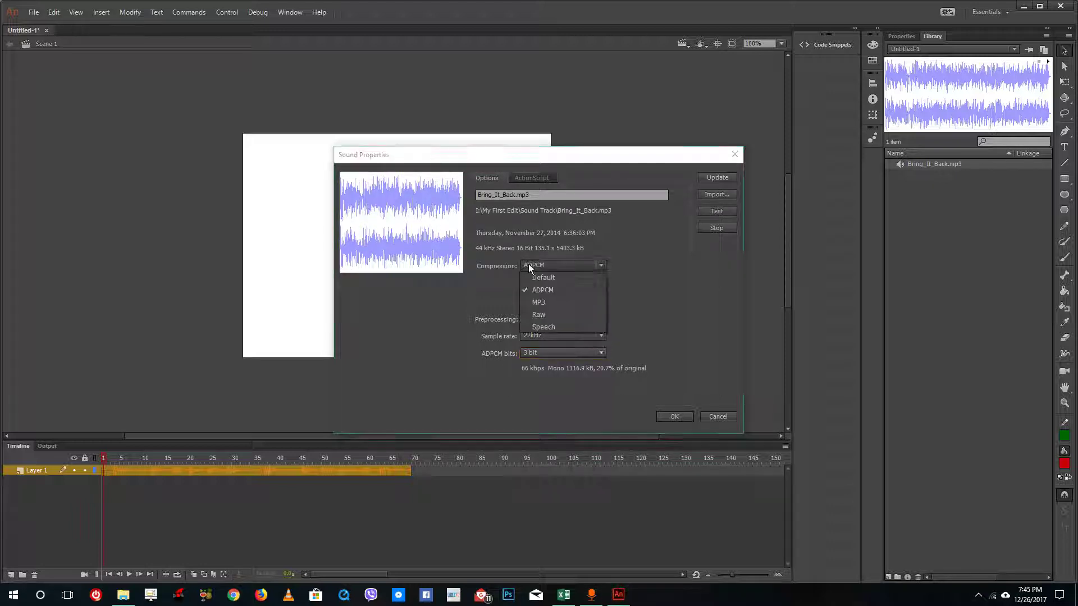
pyautogui.click(550, 303)
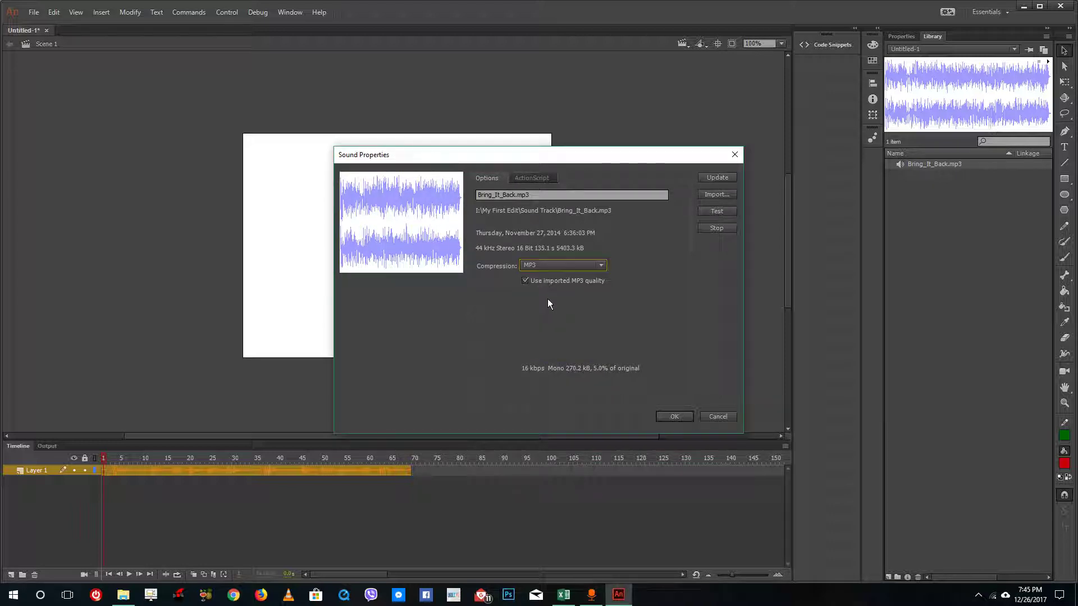
pyautogui.click(558, 282)
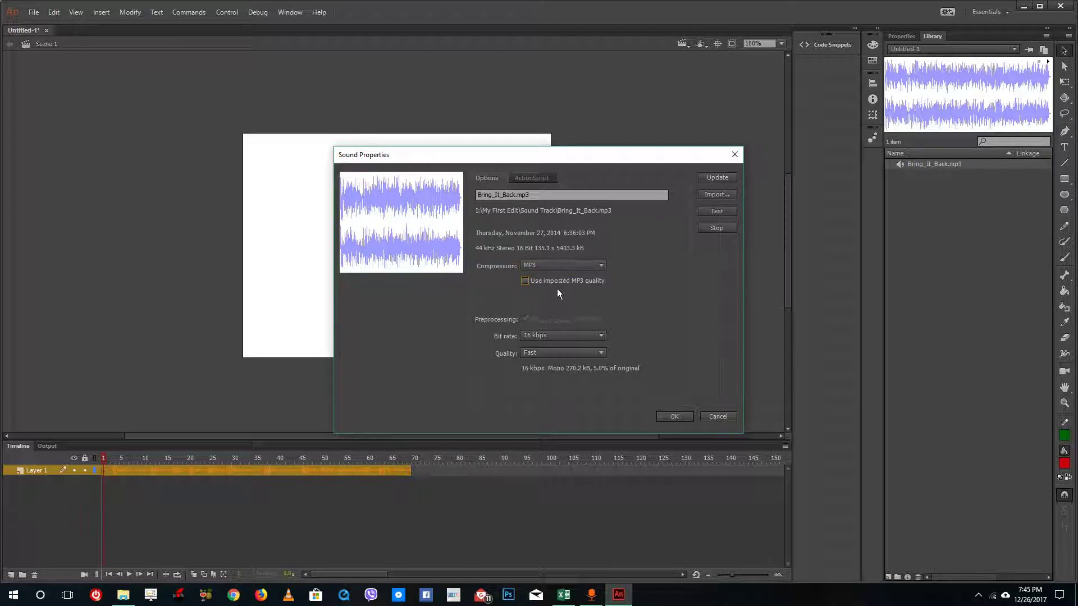
pyautogui.click(560, 337)
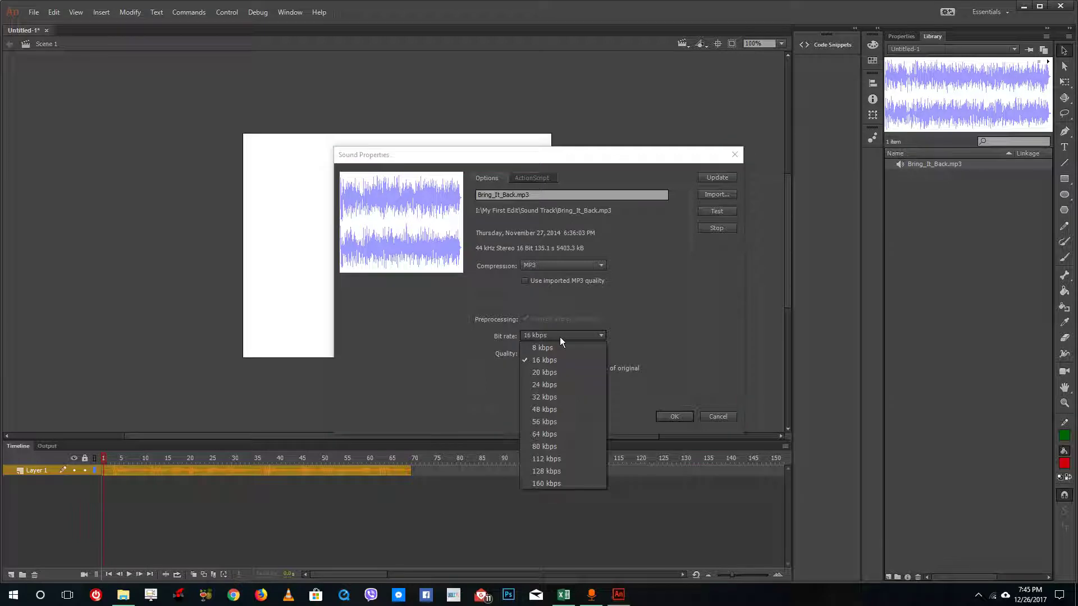
pyautogui.click(558, 432)
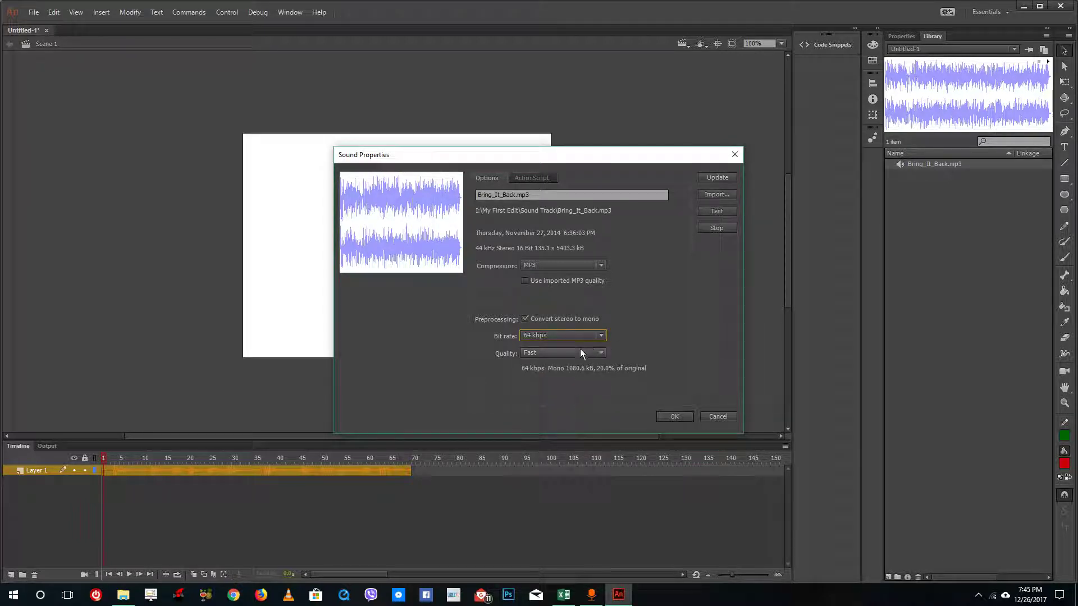
pyautogui.click(547, 267)
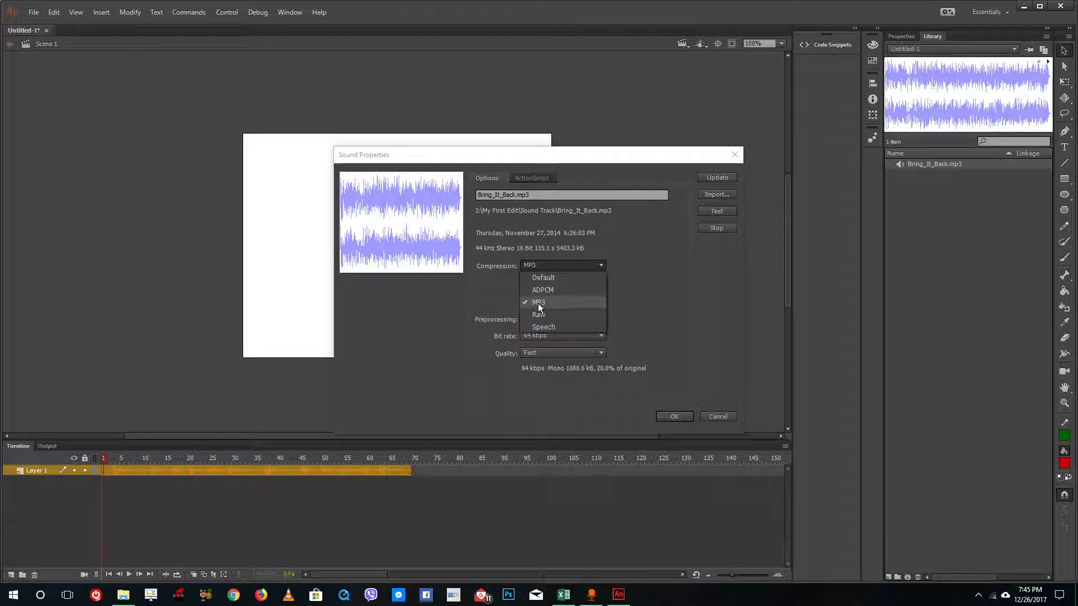
pyautogui.click(567, 303)
pyautogui.click(559, 266)
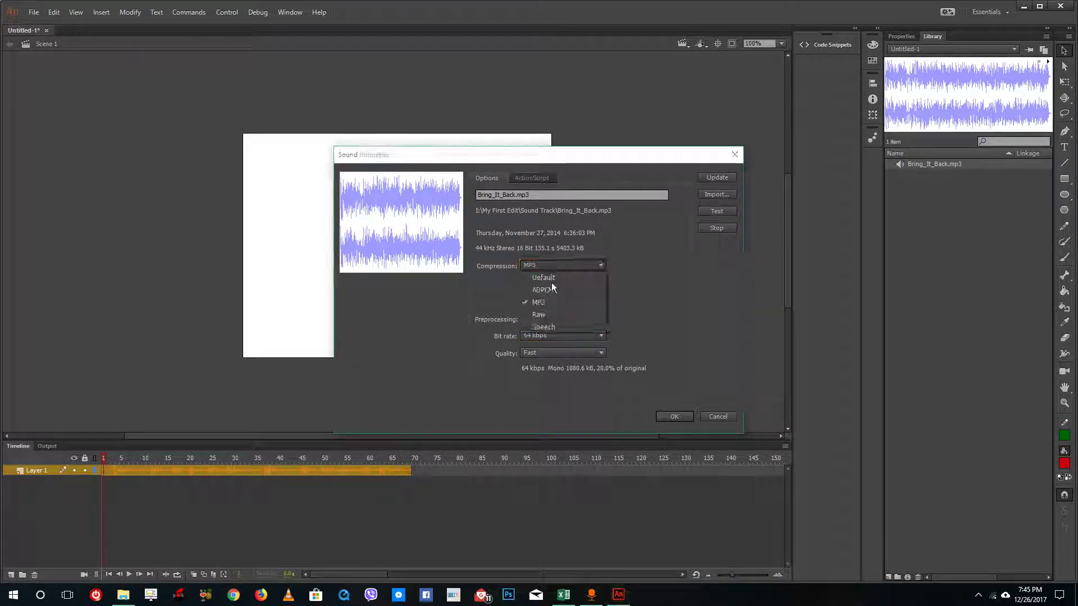
pyautogui.click(583, 302)
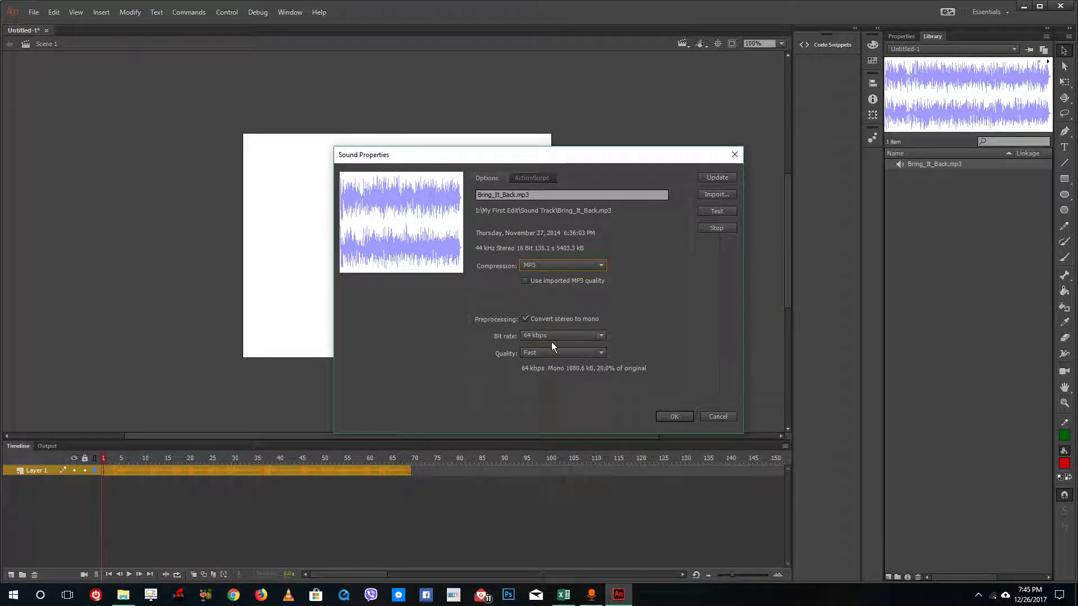
pyautogui.click(569, 265)
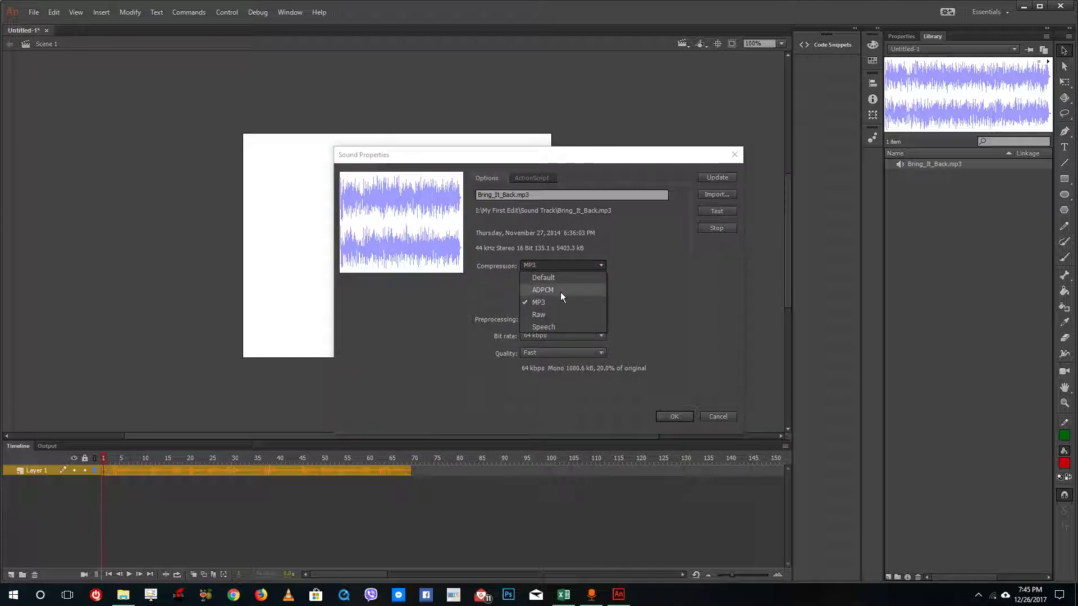
pyautogui.click(551, 305)
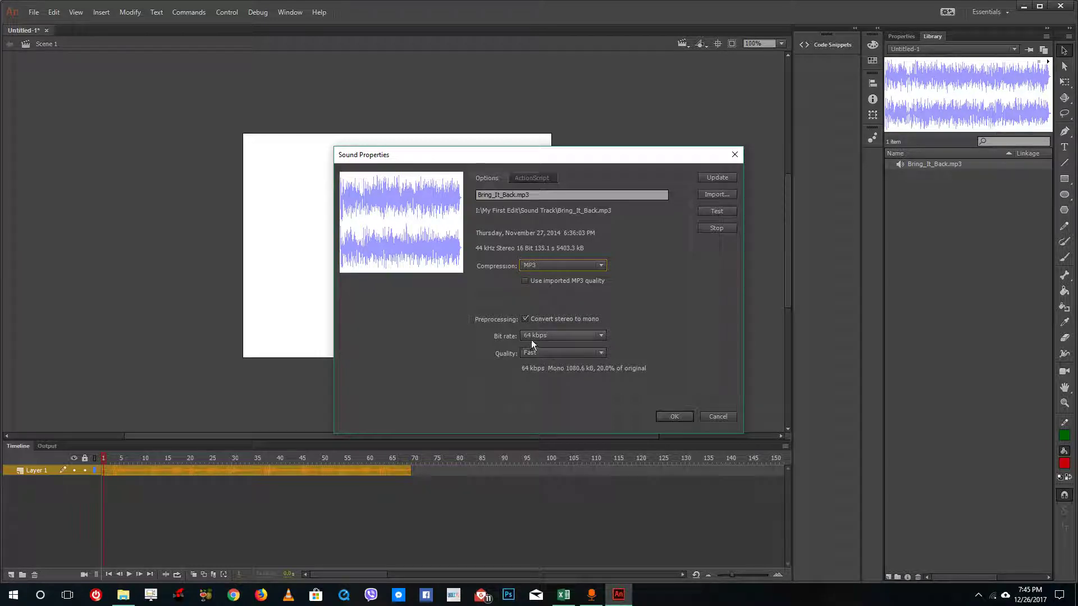
# Try Best quality, then set the MP3 quality back to Fast.
pyautogui.click(545, 353)
pyautogui.click(558, 390)
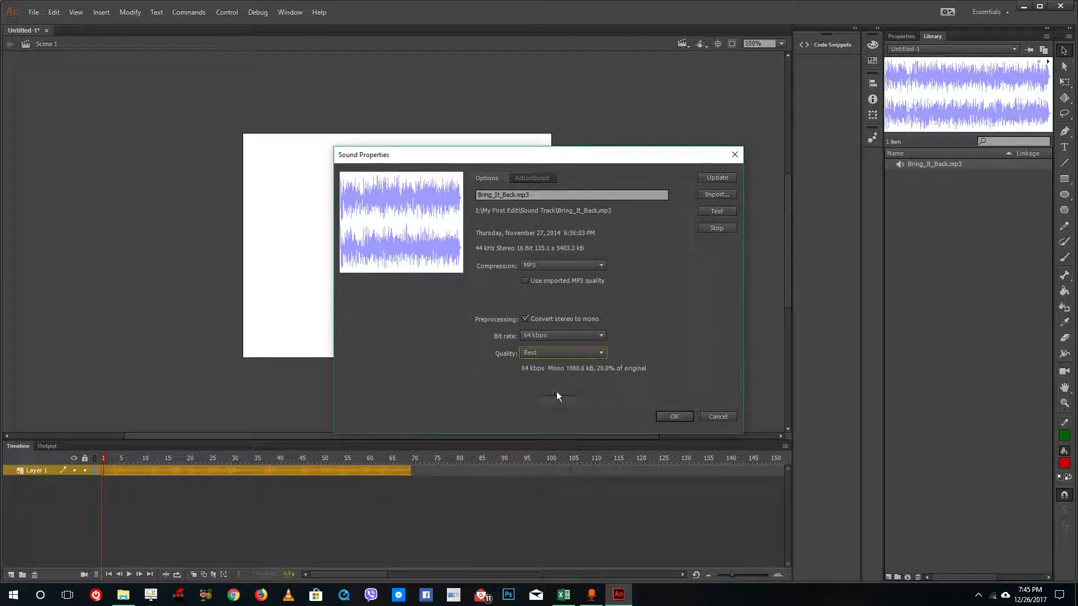
pyautogui.click(572, 350)
pyautogui.click(565, 365)
# Switch the song's compression to Raw.
pyautogui.click(554, 262)
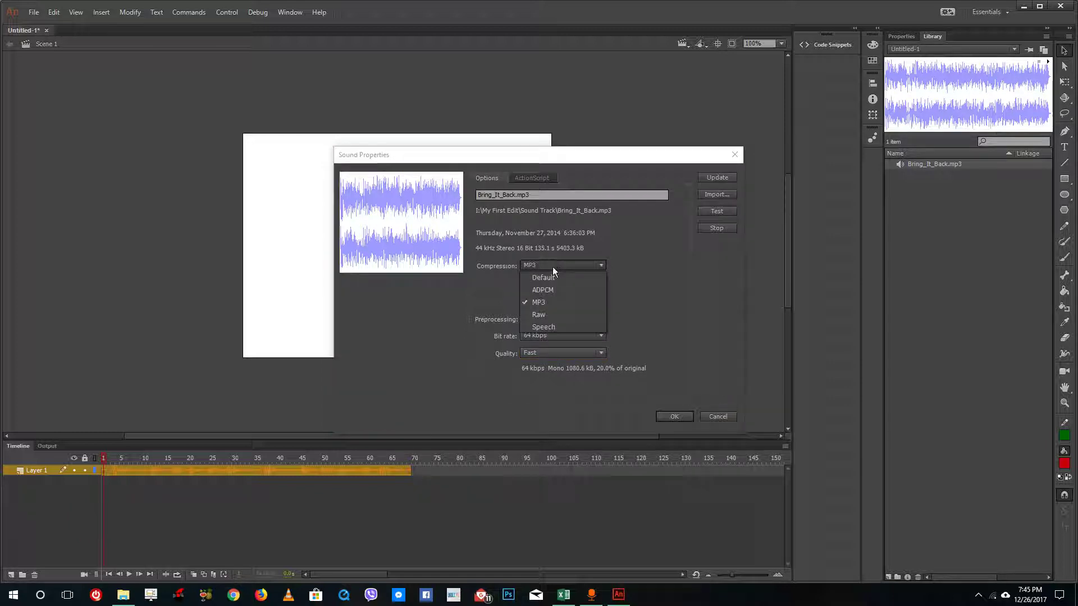
pyautogui.click(549, 311)
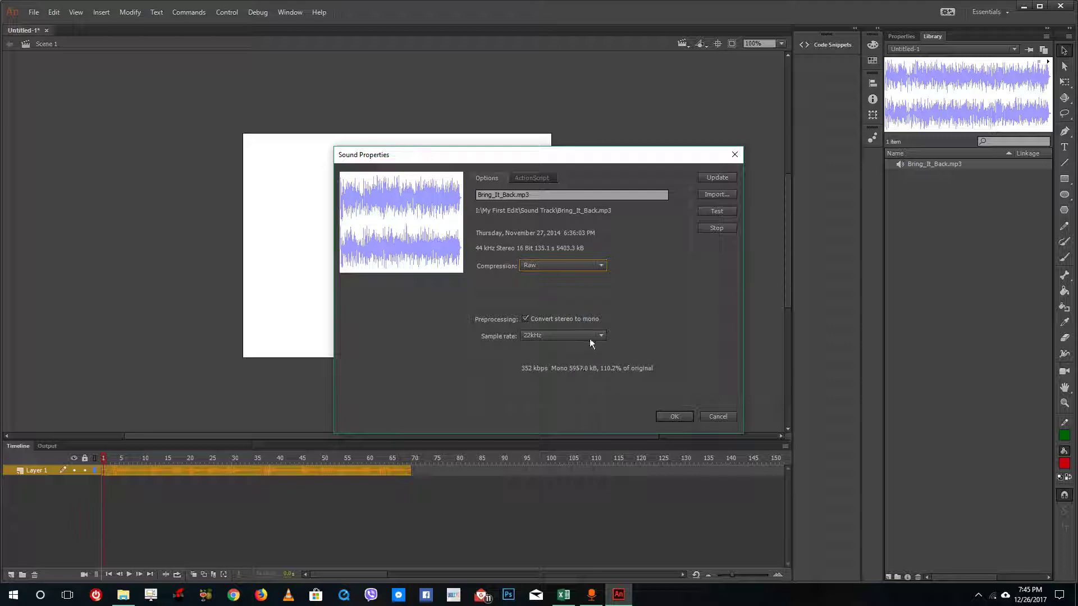
pyautogui.click(571, 335)
pyautogui.click(640, 316)
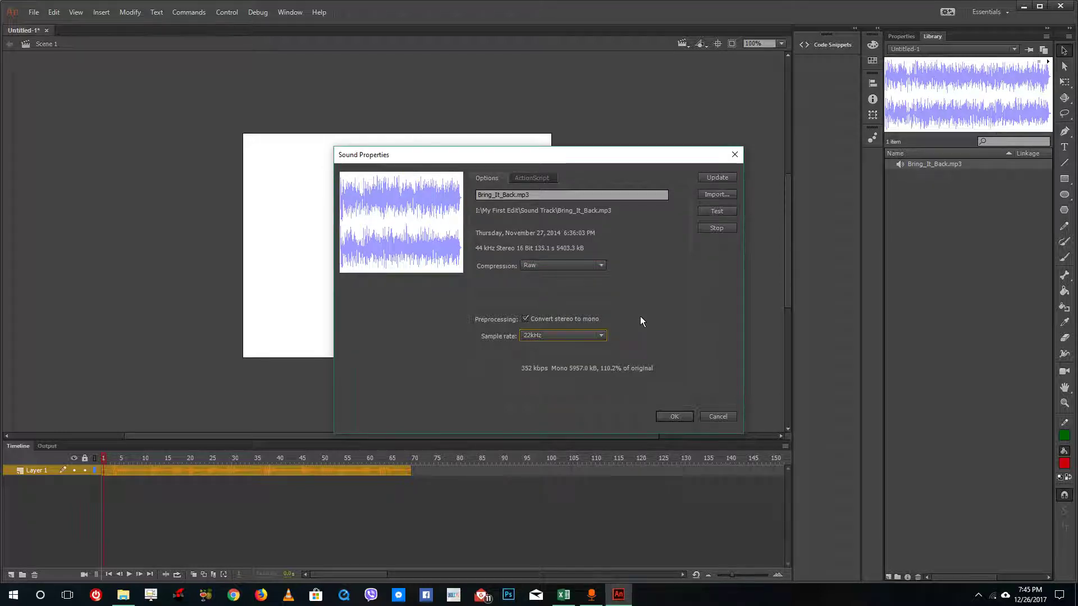
pyautogui.click(568, 267)
pyautogui.click(535, 301)
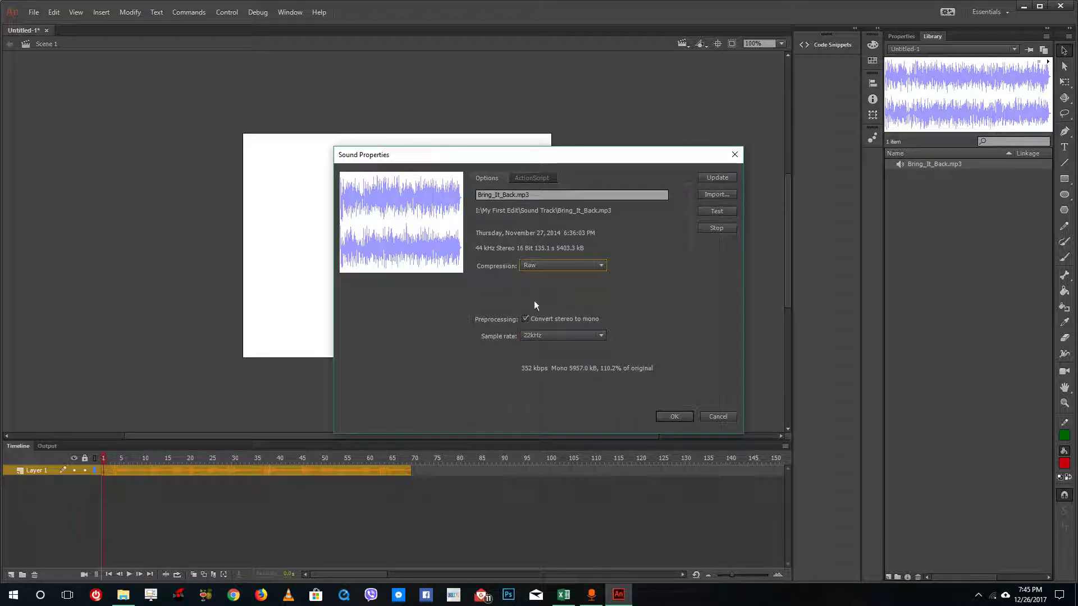
# Try 11kHz and 22kHz sample rates, settle on 44kHz, then switch compression to Speech.
pyautogui.click(582, 334)
pyautogui.click(560, 360)
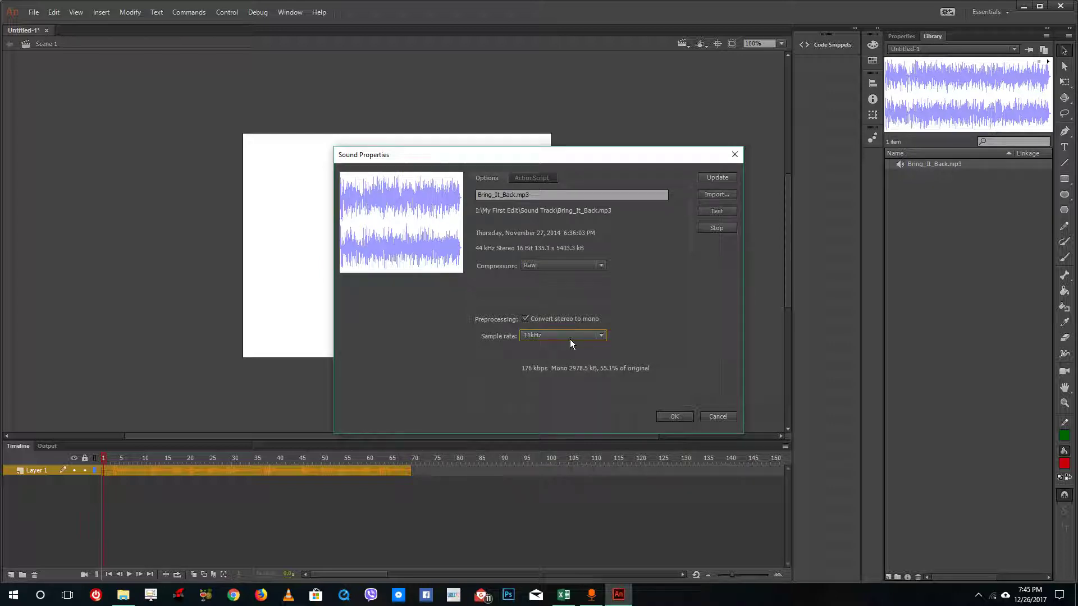
pyautogui.click(570, 340)
pyautogui.click(560, 372)
pyautogui.click(565, 339)
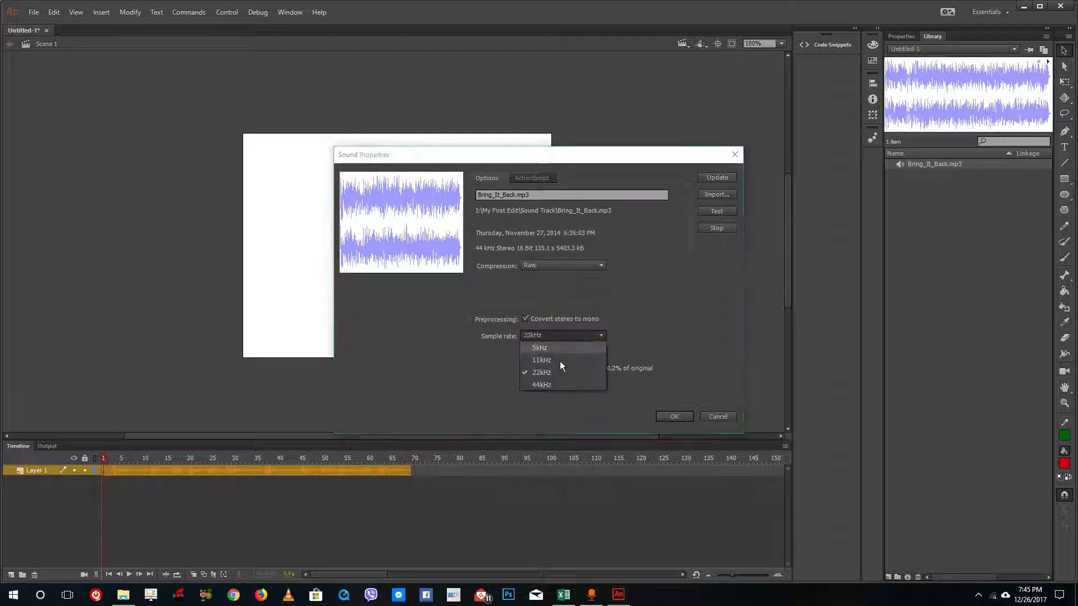
pyautogui.click(556, 372)
pyautogui.click(552, 386)
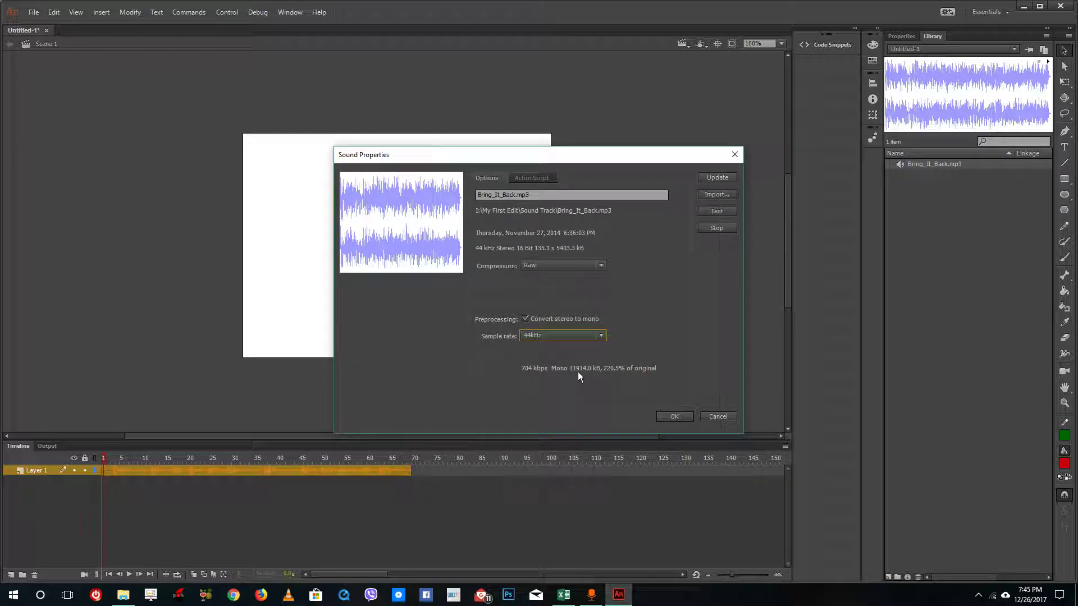
pyautogui.click(560, 265)
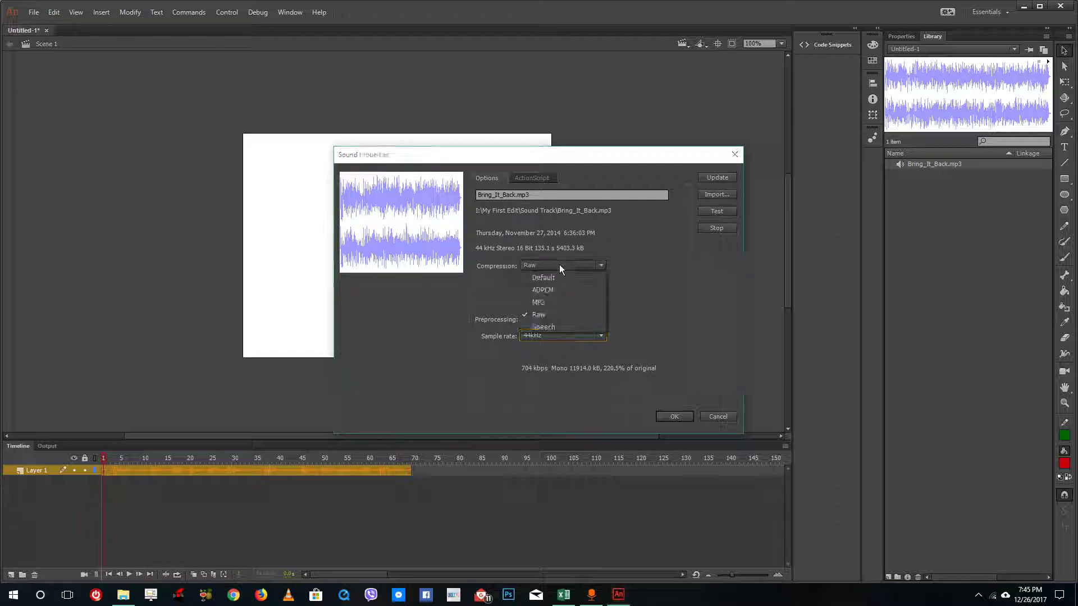
pyautogui.click(545, 329)
# Set the Speech sample rate to 11kHz (22 kbps mono, 6.9% of original) and confirm with OK.
pyautogui.click(545, 335)
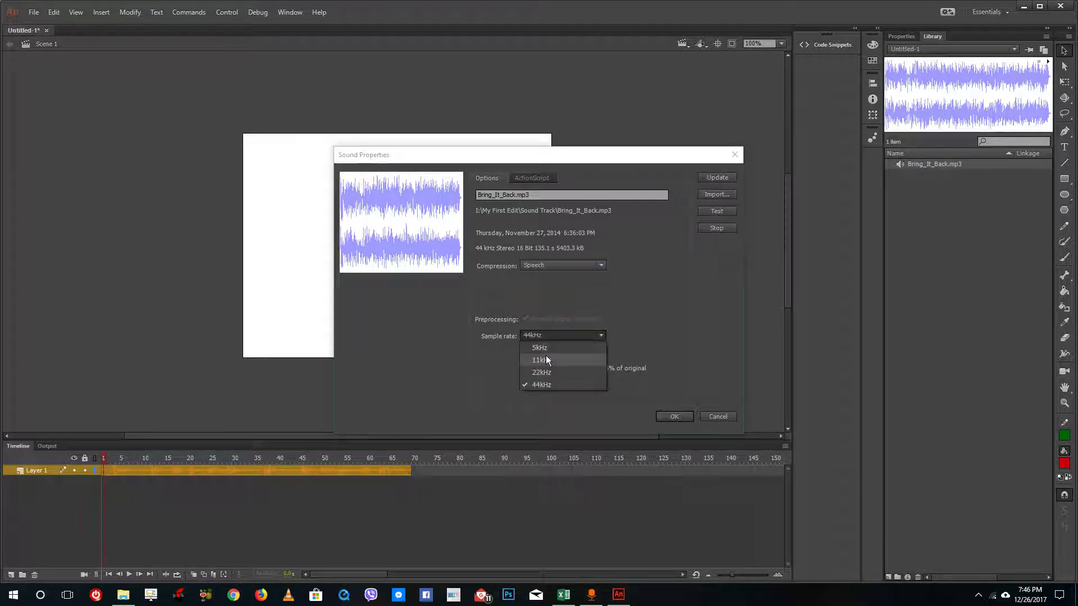
pyautogui.click(546, 358)
pyautogui.click(550, 338)
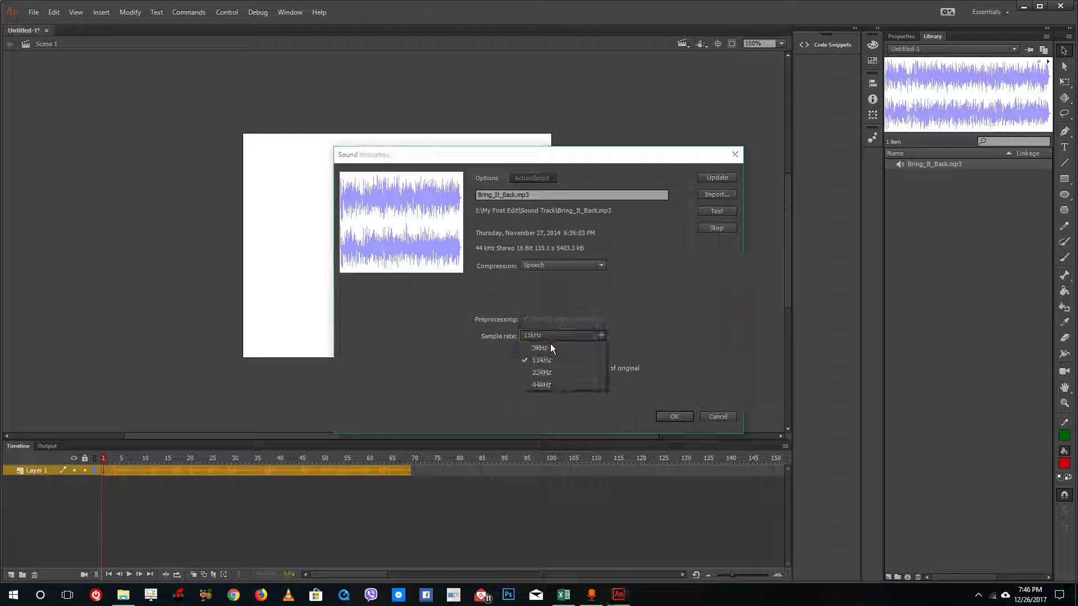
pyautogui.click(544, 373)
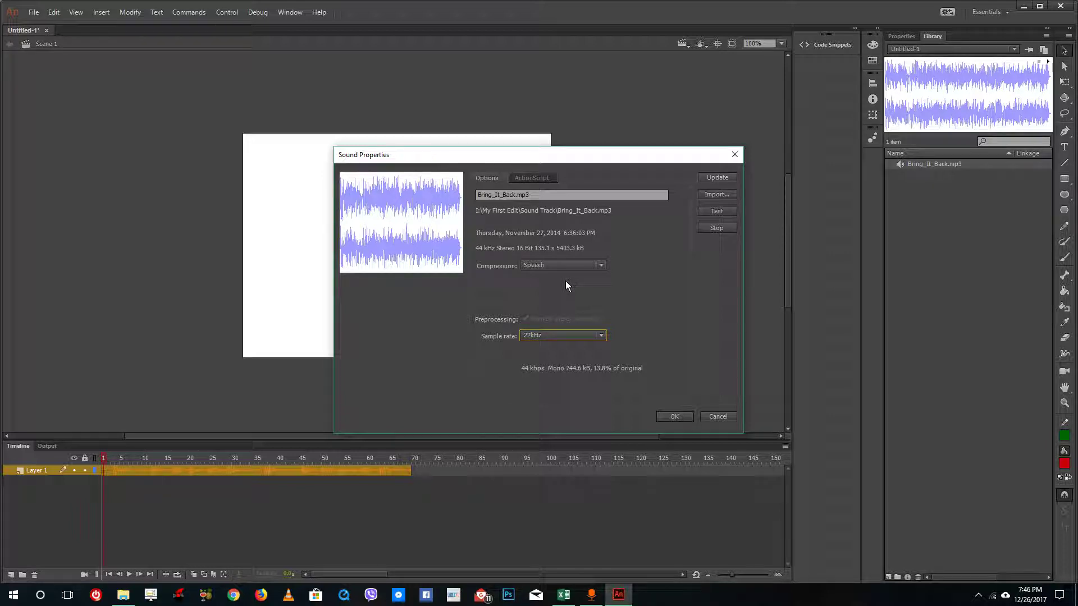
pyautogui.click(555, 336)
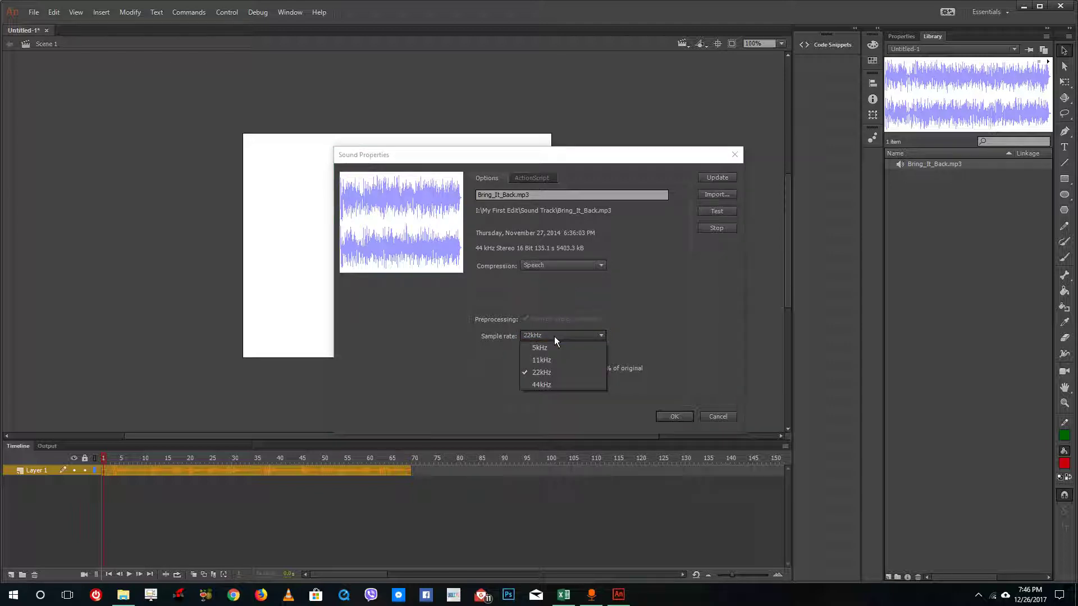
pyautogui.click(548, 358)
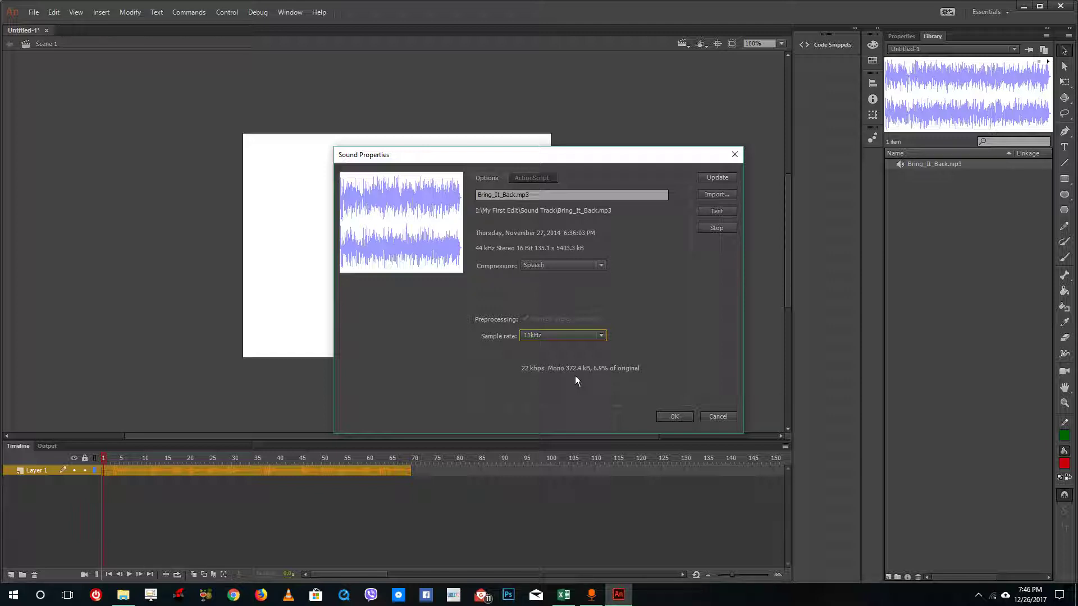
pyautogui.click(673, 415)
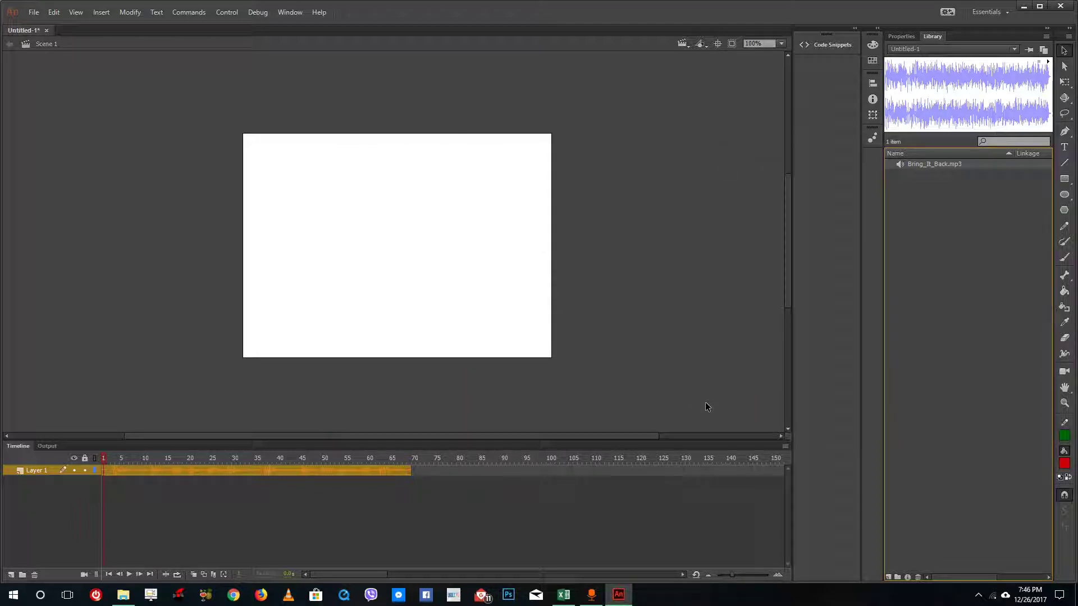